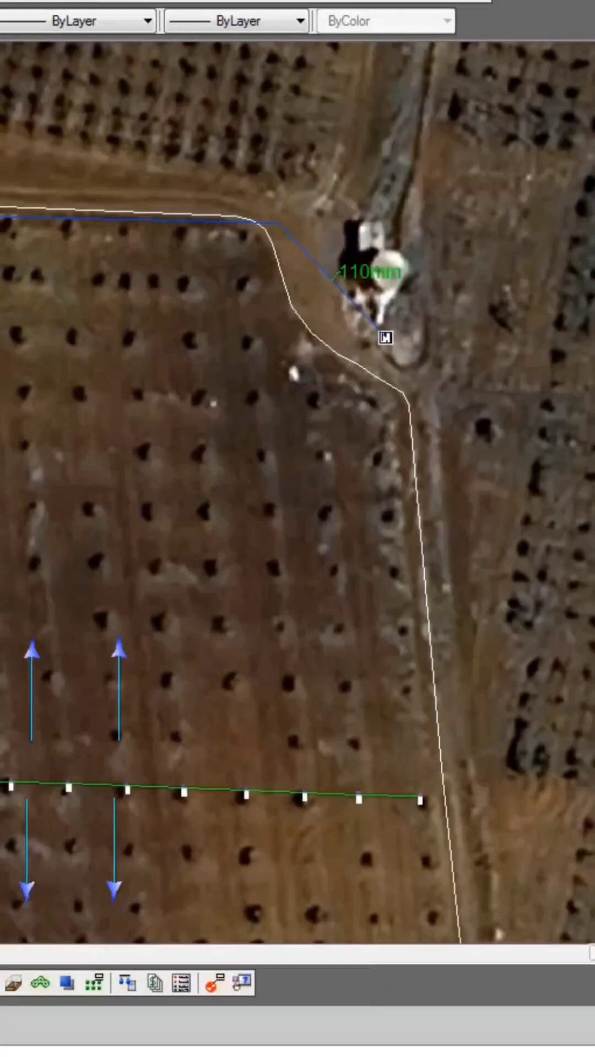
# Step: Examine the northern part of the drip network: the 110 mm mainline, valve 1-1 with its label, and the 63 mm lateral
pyautogui.moveTo(50, 529)
pyautogui.mouseDown(button='middle')
pyautogui.moveTo(190, 492)
pyautogui.moveTo(376, 463)
pyautogui.moveTo(545, 455)
pyautogui.mouseUp(button='middle')
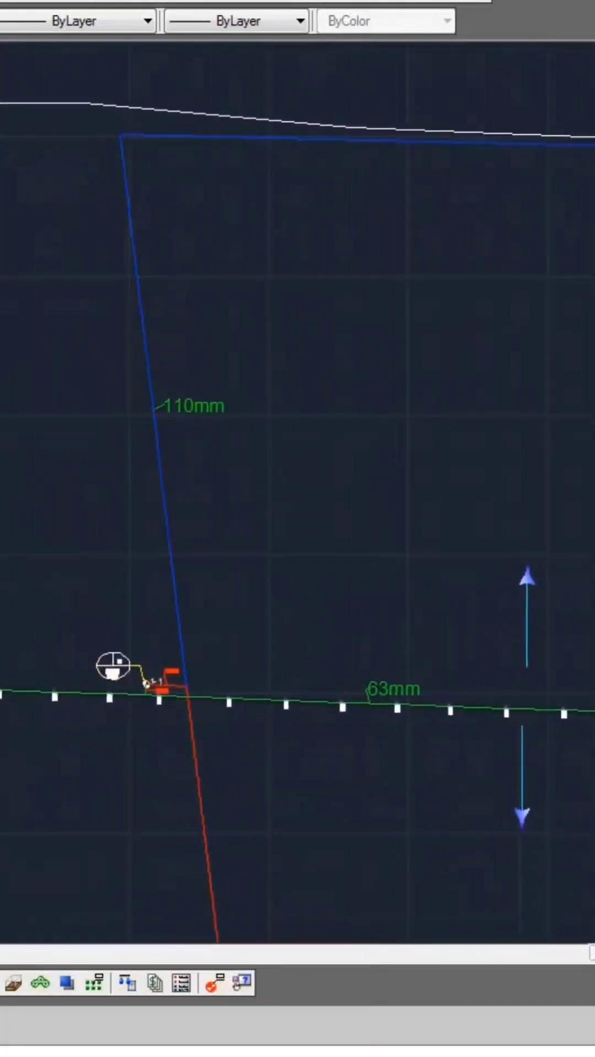
pyautogui.moveTo(170, 481); pyautogui.dragTo(205, 452, button='middle')
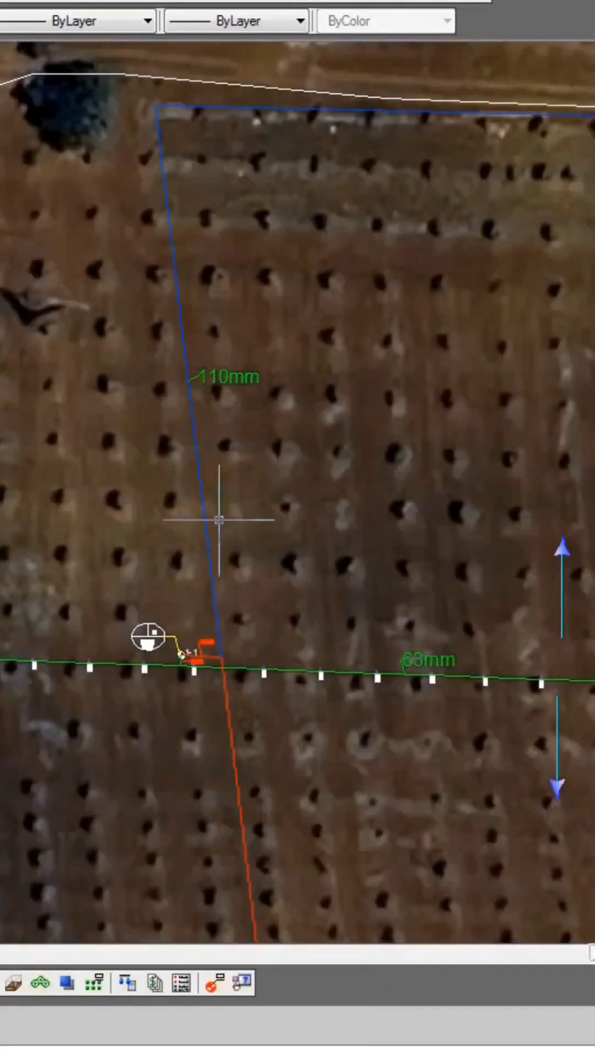
pyautogui.moveTo(224, 761); pyautogui.dragTo(240, 640, button='middle')
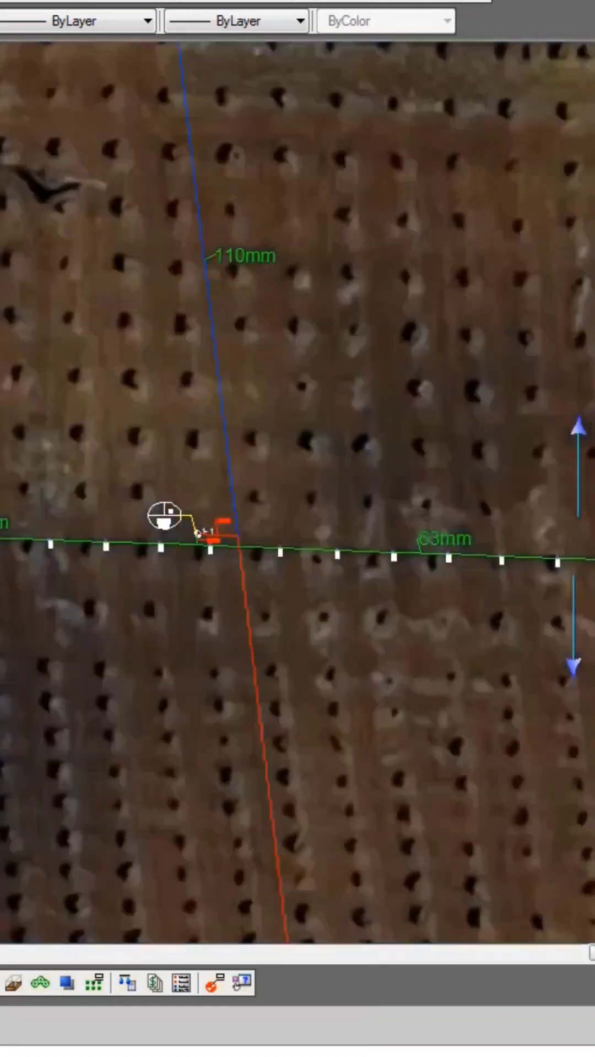
pyautogui.scroll(8, 169, 503)
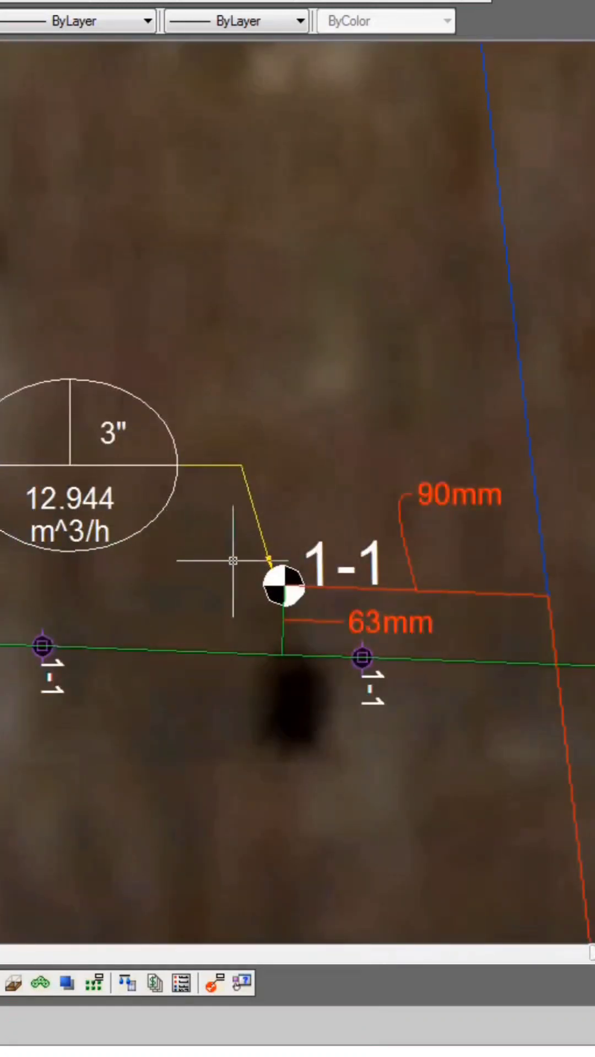
pyautogui.scroll(-8, 378, 552)
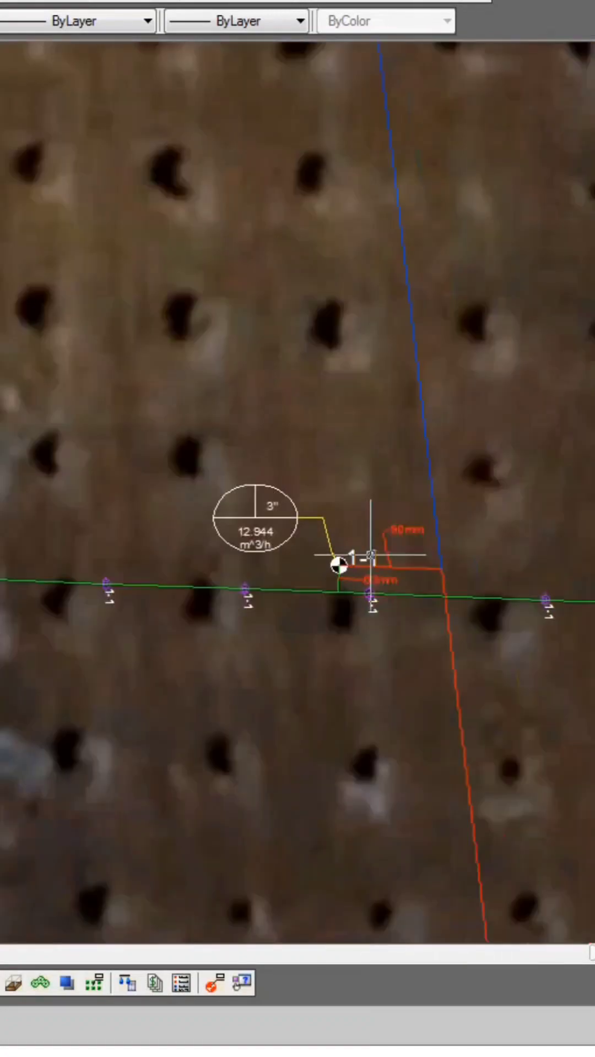
pyautogui.scroll(-3, 361, 628)
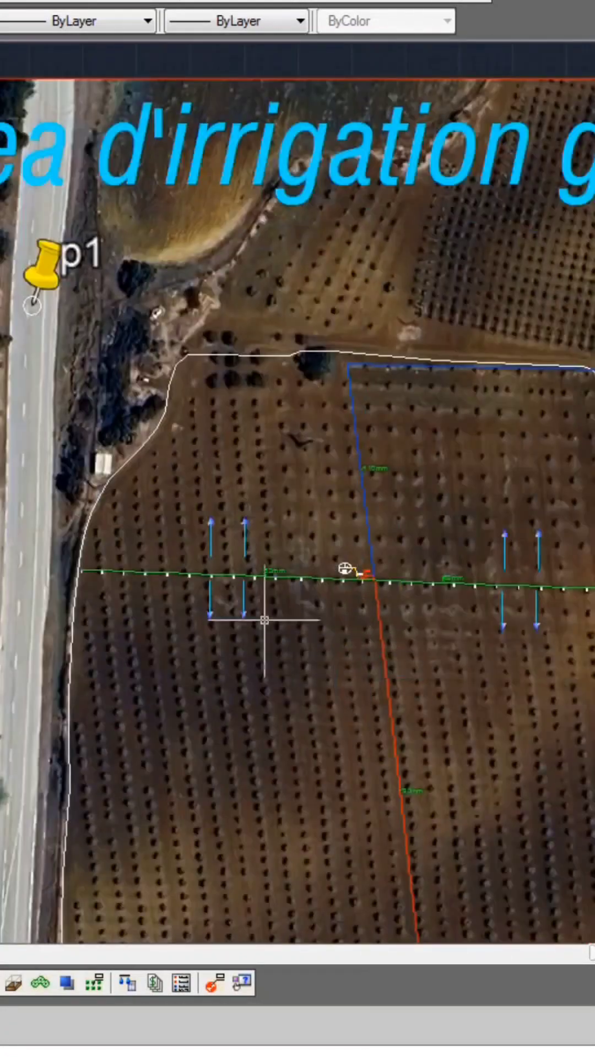
pyautogui.scroll(4, 265, 621)
pyautogui.scroll(2, 195, 600)
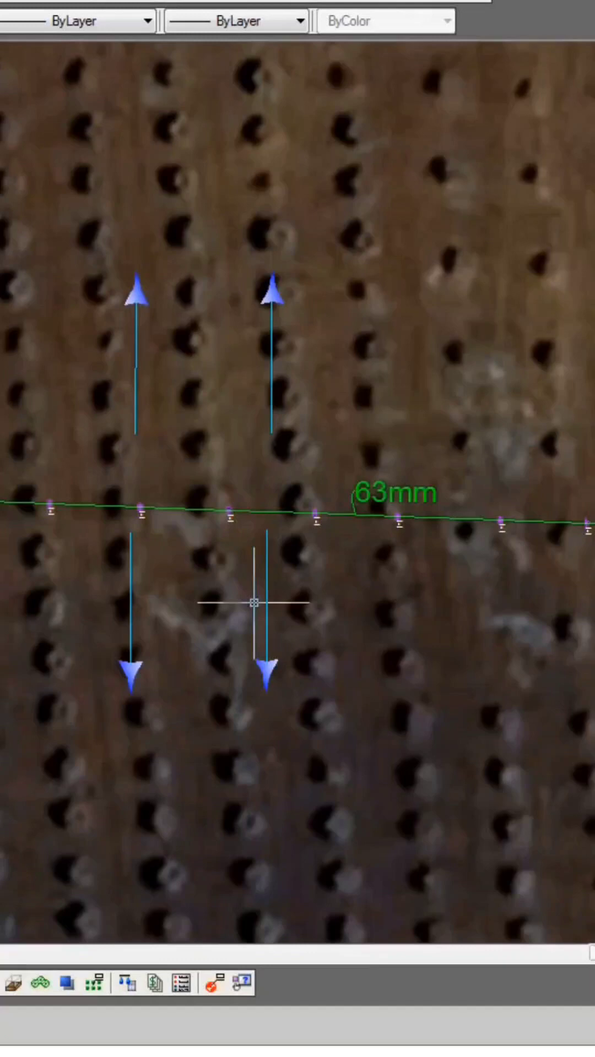
# Step: Trace the red 90 mm line south and inspect valves 1-2 and 1-3 where it meets the second lateral
pyautogui.scroll(-8, 225, 619)
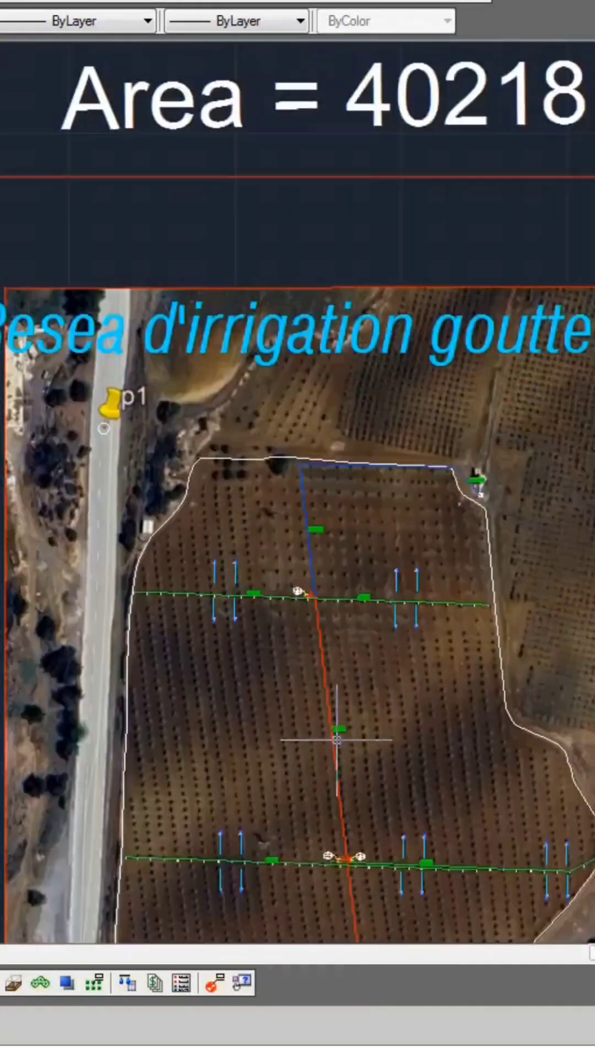
pyautogui.moveTo(343, 743); pyautogui.dragTo(328, 541, button='middle')
pyautogui.scroll(2, 329, 538)
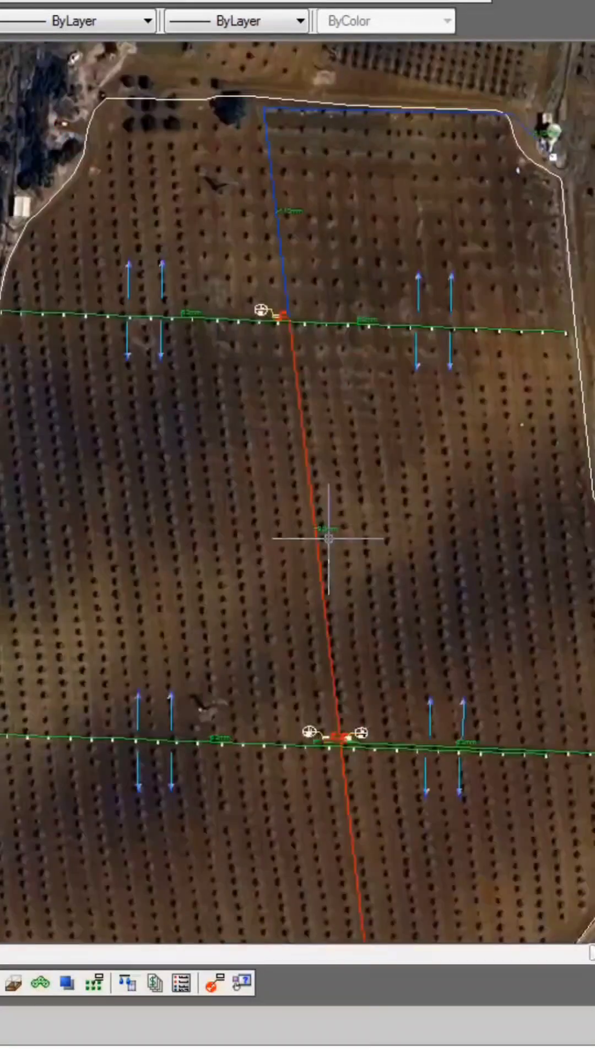
pyautogui.moveTo(329, 700)
pyautogui.mouseDown(button='middle')
pyautogui.moveTo(309, 583)
pyautogui.moveTo(283, 515)
pyautogui.mouseUp(button='middle')
pyautogui.scroll(5, 288, 602)
pyautogui.scroll(-6, 296, 608)
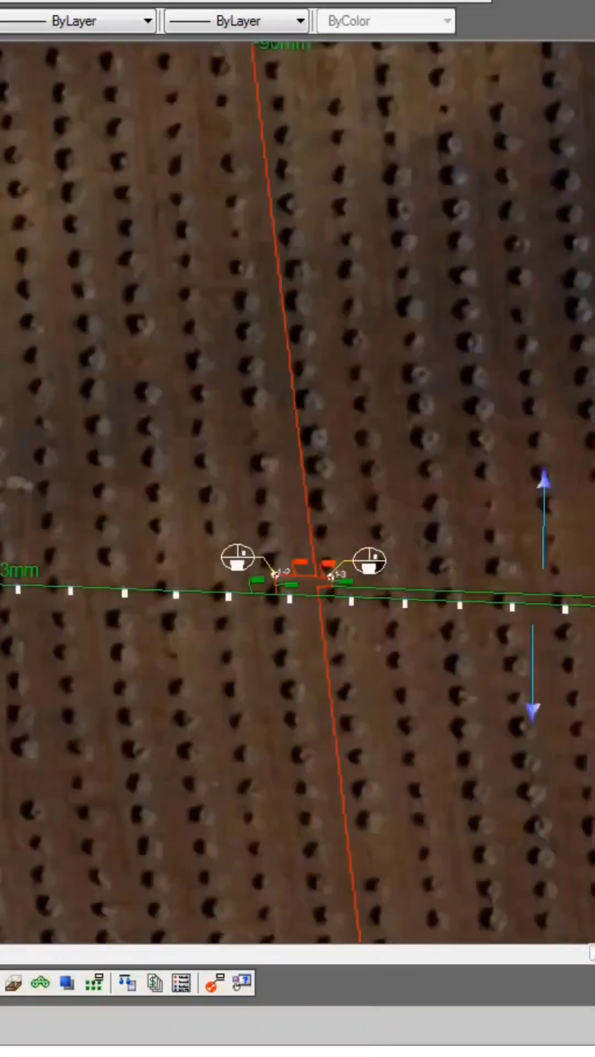
# Step: Examine the "Les Zones D'irrigation" plan, checking zones A, B and C and the valve in zone A
pyautogui.scroll(-6, 307, 604)
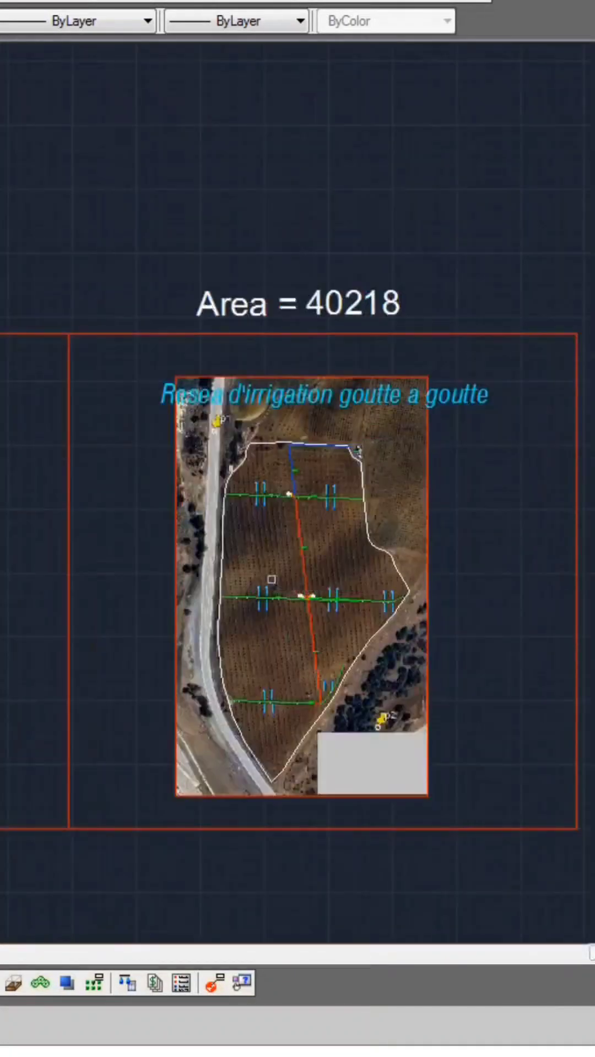
pyautogui.moveTo(31, 558)
pyautogui.mouseDown(button='middle')
pyautogui.moveTo(482, 542)
pyautogui.moveTo(507, 536)
pyautogui.mouseUp(button='middle')
pyautogui.moveTo(368, 536); pyautogui.dragTo(326, 495, button='middle')
pyautogui.scroll(2, 327, 495)
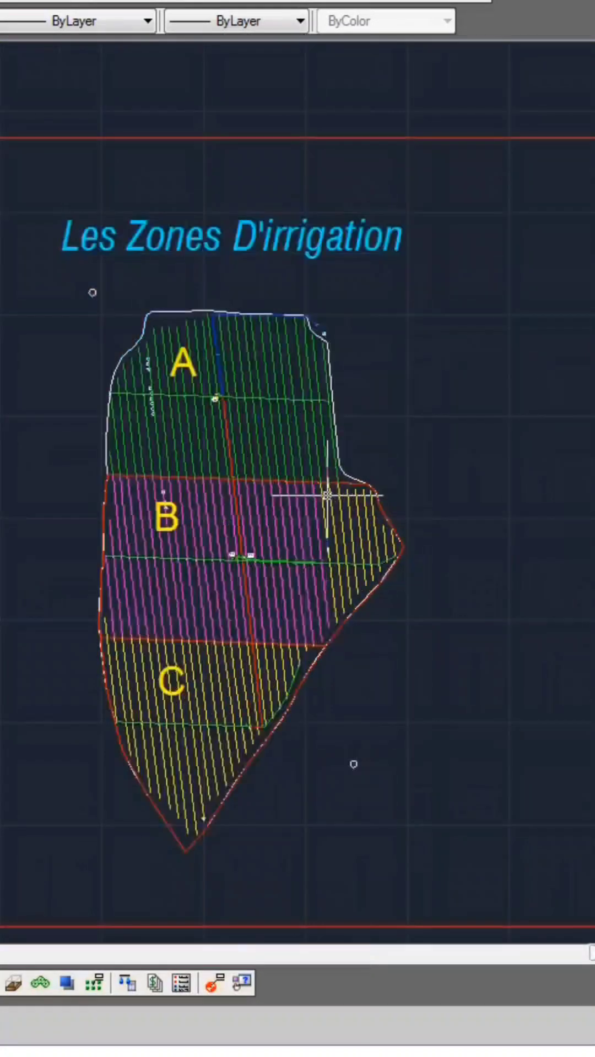
pyautogui.scroll(2, 383, 490)
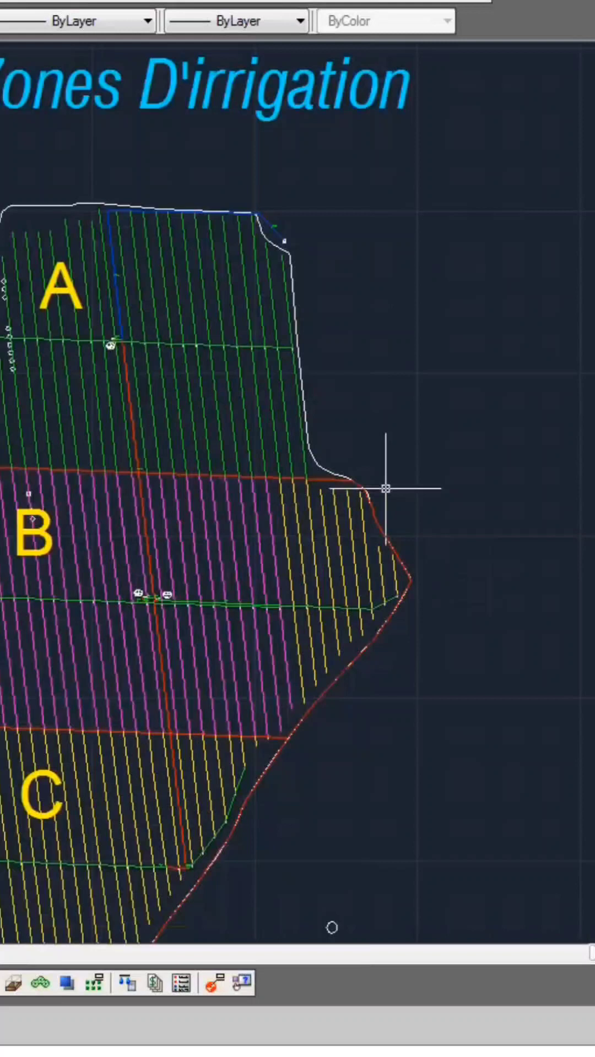
pyautogui.scroll(-2, 387, 487)
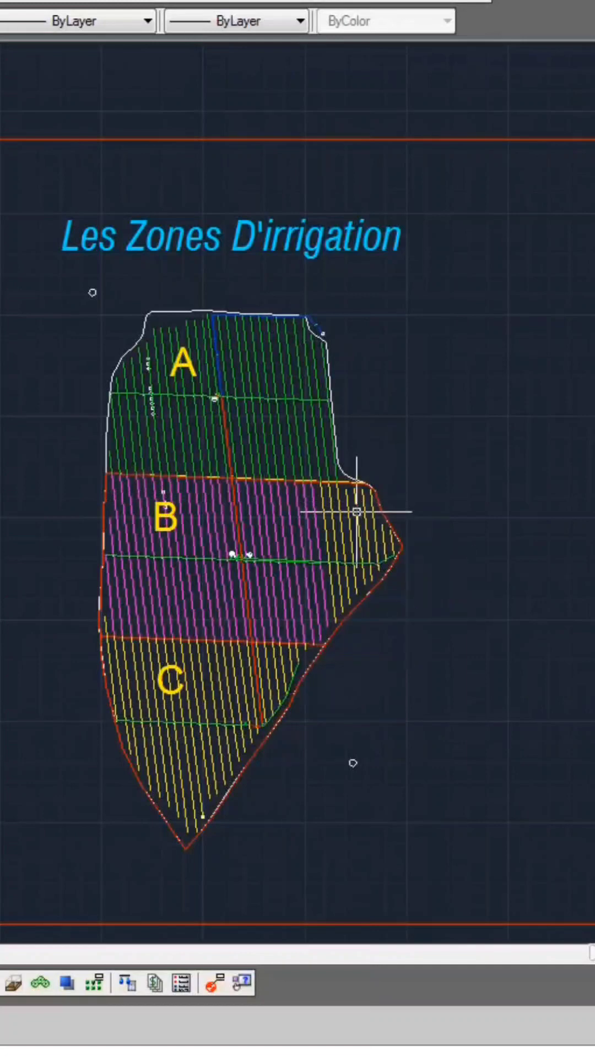
pyautogui.scroll(2, 216, 424)
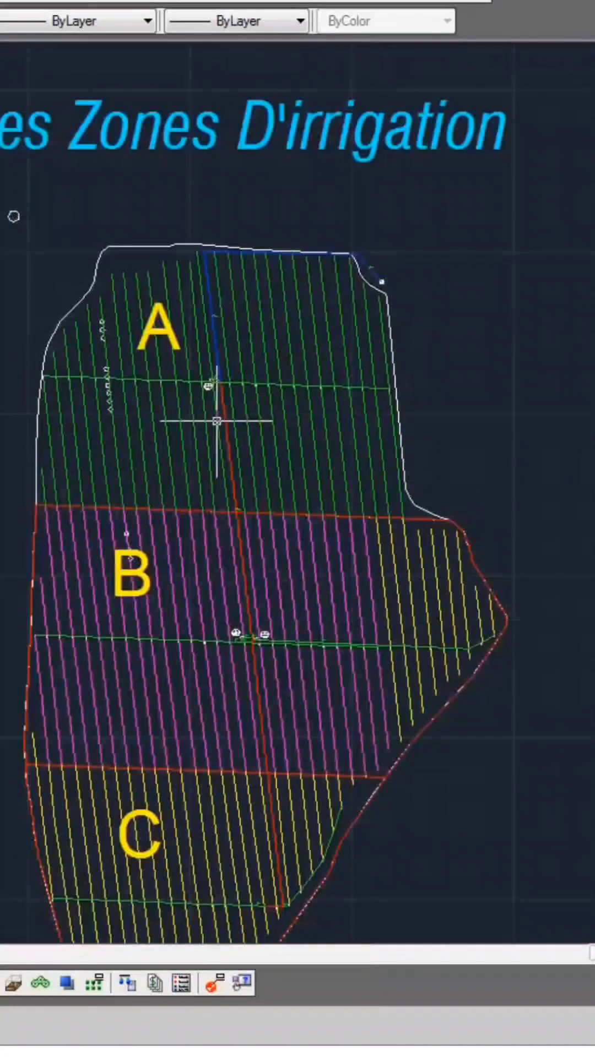
pyautogui.scroll(8, 185, 380)
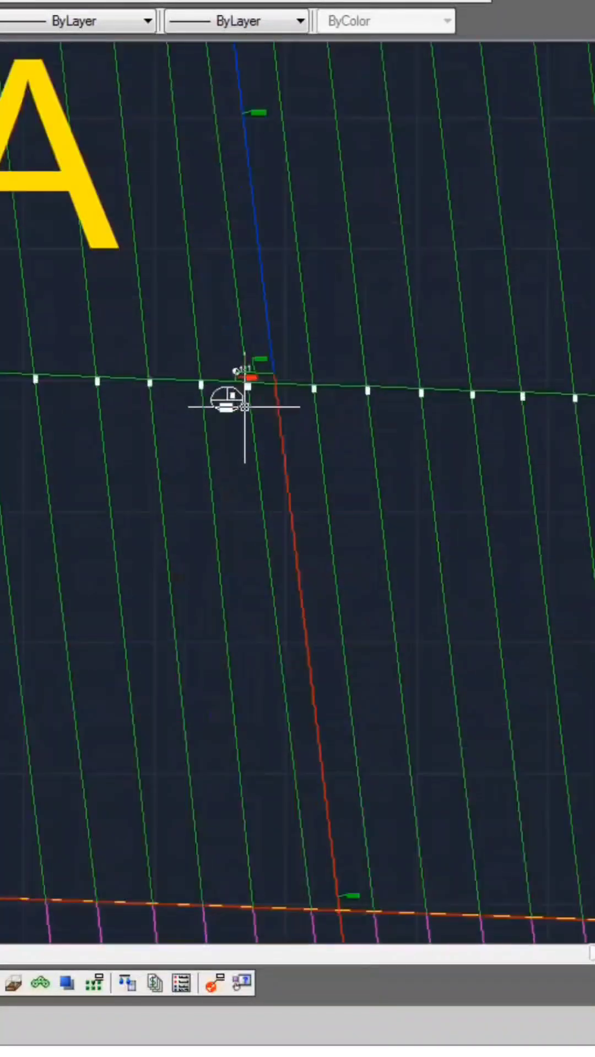
pyautogui.scroll(2, 244, 369)
# Step: Review the "CALCUL HYDRAULIQUE" sheet, reading the pressure losses and total design pressure for zones 1-1, 1-2 and 1-3
pyautogui.scroll(-12, 271, 377)
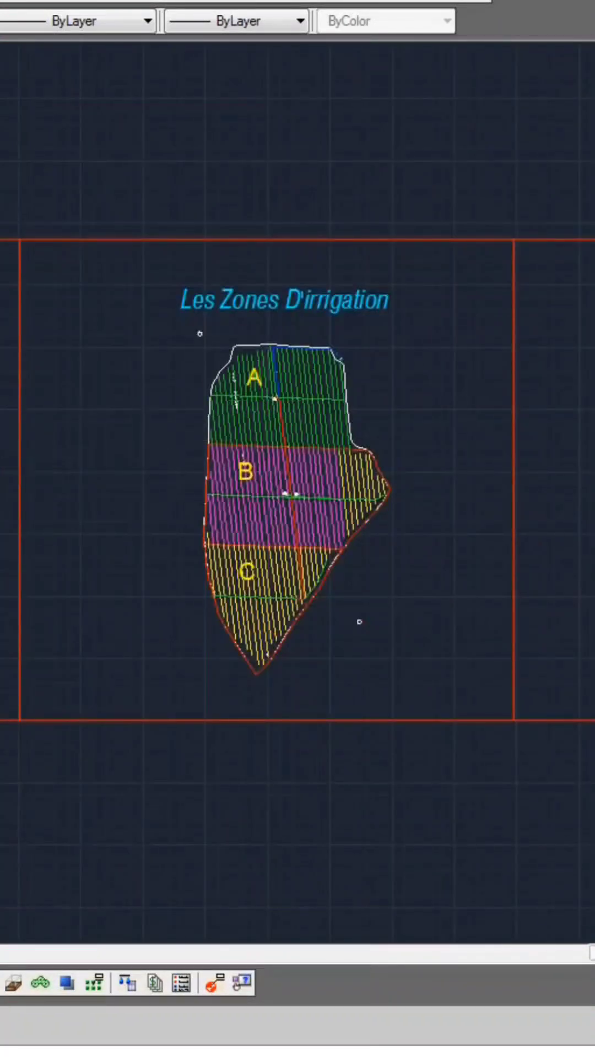
pyautogui.moveTo(0, 466); pyautogui.dragTo(463, 464, button='middle')
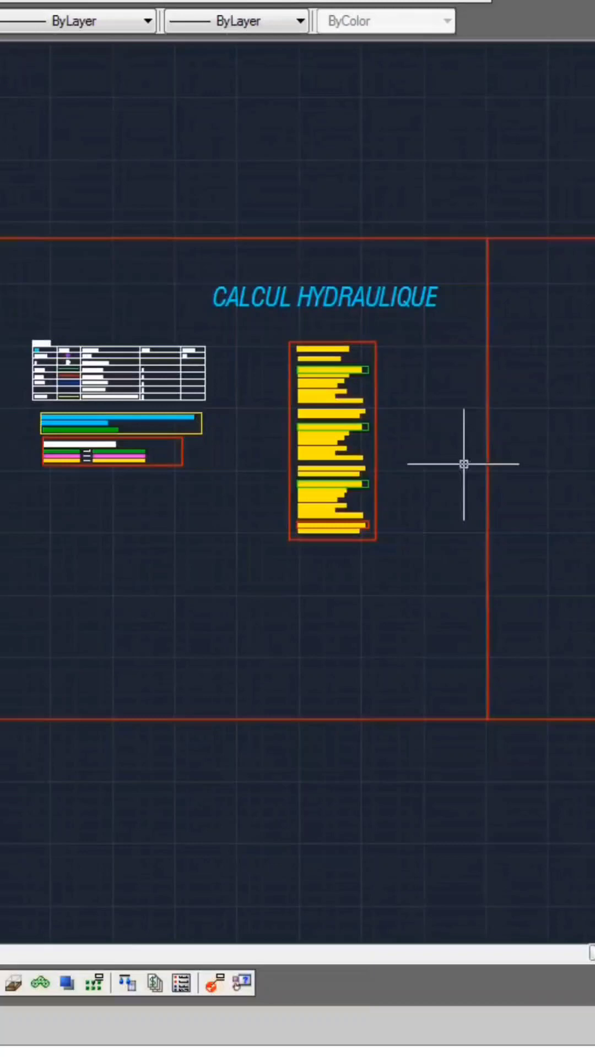
pyautogui.scroll(6, 351, 443)
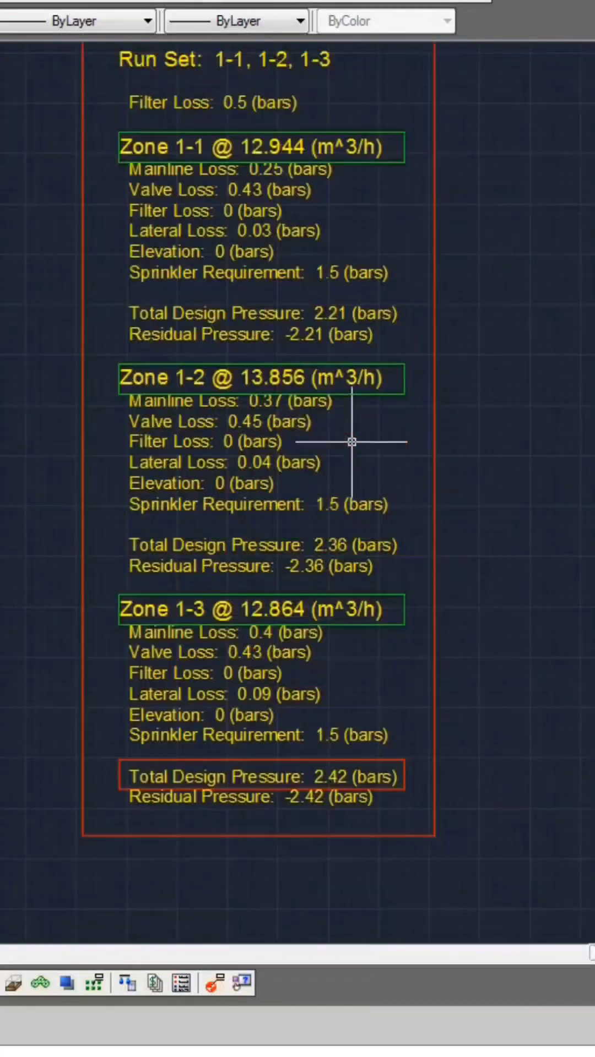
pyautogui.scroll(-1, 400, 385)
pyautogui.moveTo(421, 348); pyautogui.dragTo(425, 444, button='middle')
pyautogui.scroll(6, 347, 715)
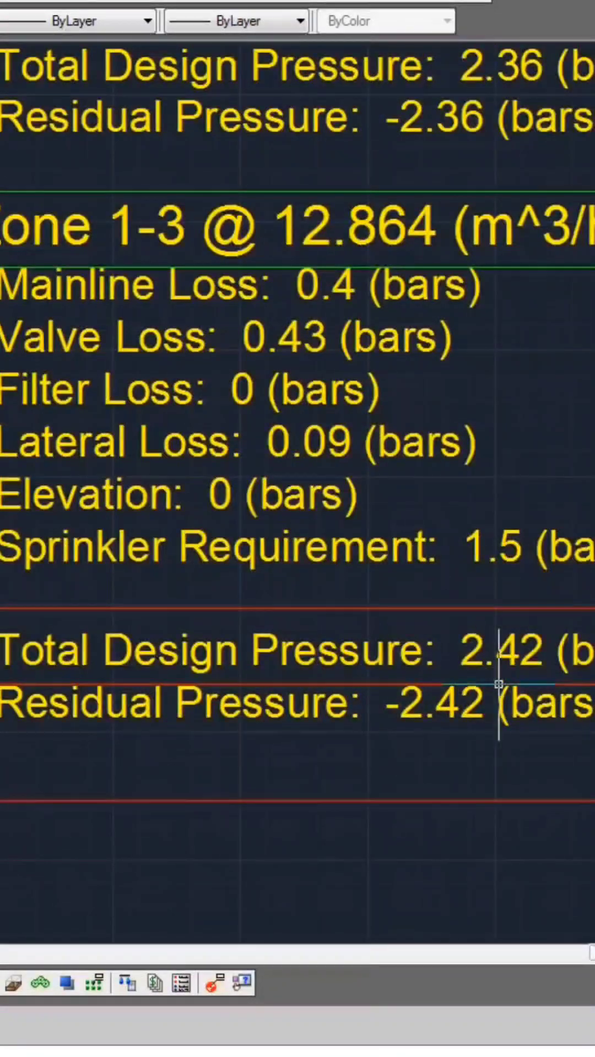
pyautogui.scroll(-4, 477, 625)
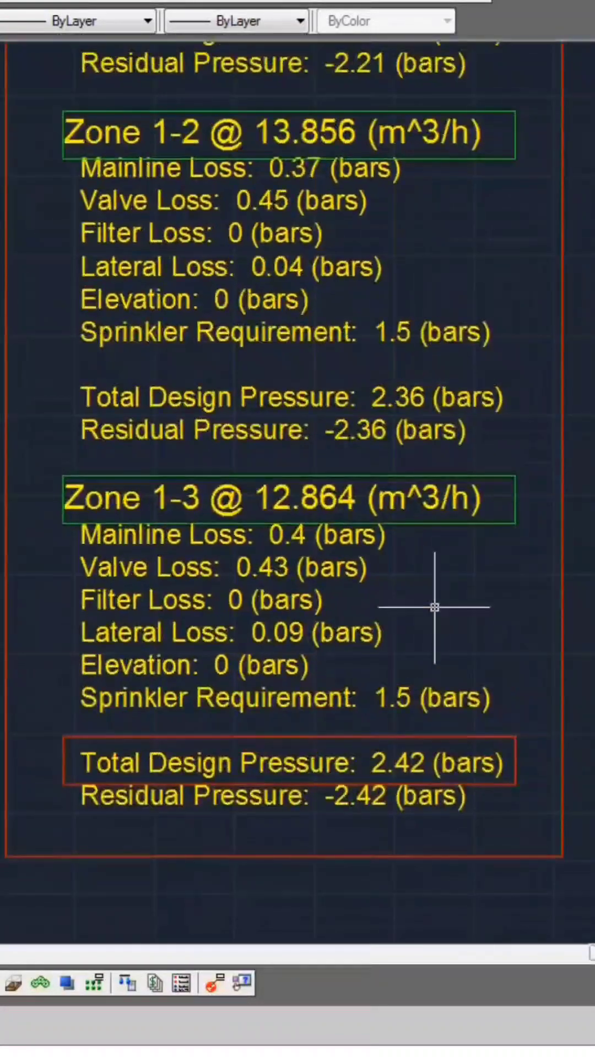
pyautogui.moveTo(467, 436); pyautogui.dragTo(467, 641, button='middle')
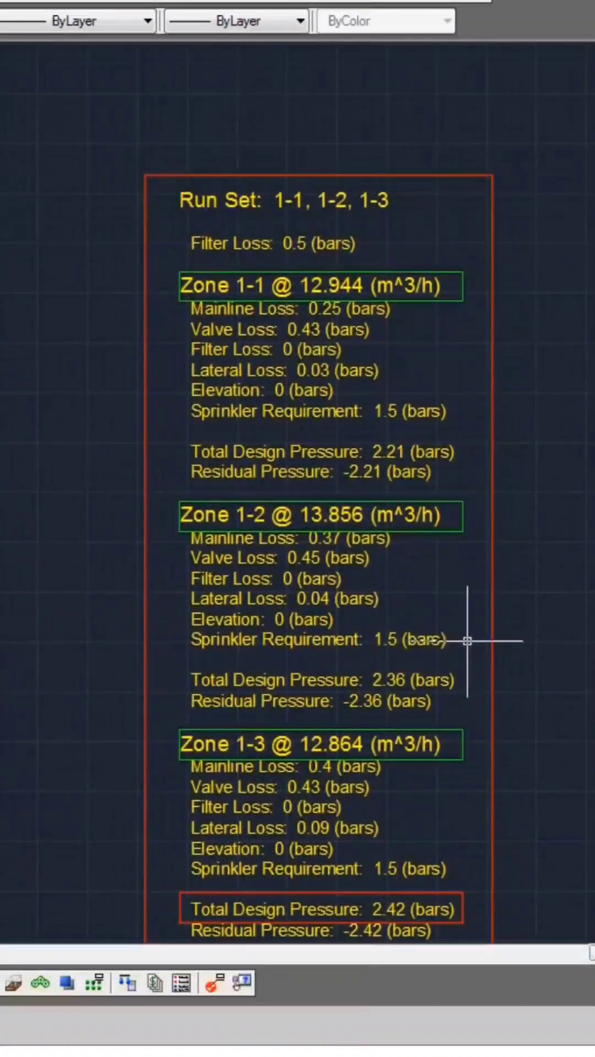
# Step: Review the irrigation legend table, the pump and filtration characteristics, and the water consumption per zone
pyautogui.scroll(-2, 465, 625)
pyautogui.moveTo(102, 601)
pyautogui.mouseDown(button='middle')
pyautogui.moveTo(280, 601)
pyautogui.moveTo(499, 613)
pyautogui.mouseUp(button='middle')
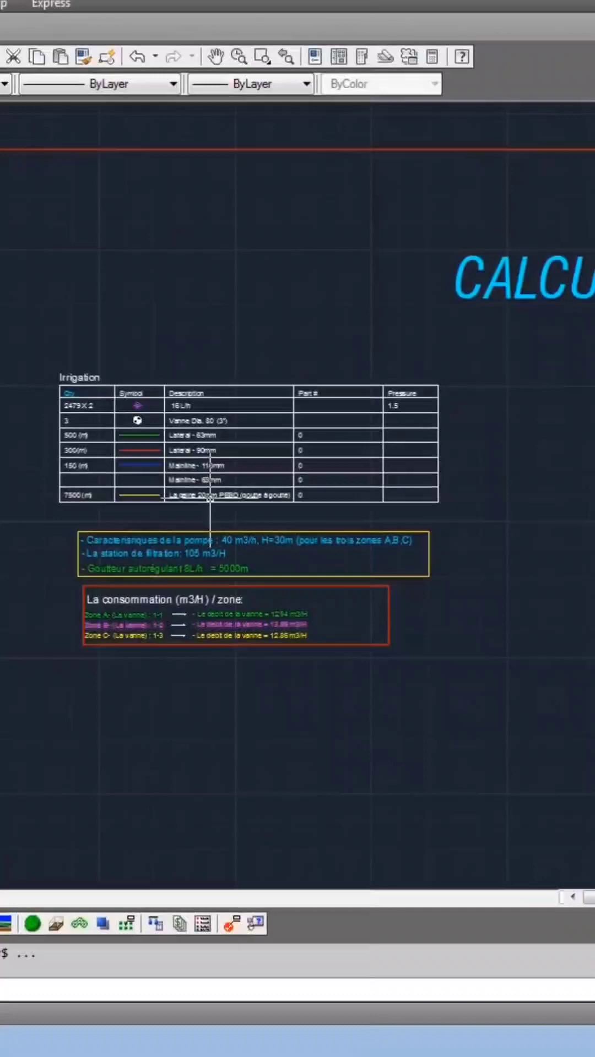
pyautogui.moveTo(206, 498); pyautogui.dragTo(300, 501, button='middle')
pyautogui.scroll(4, 330, 516)
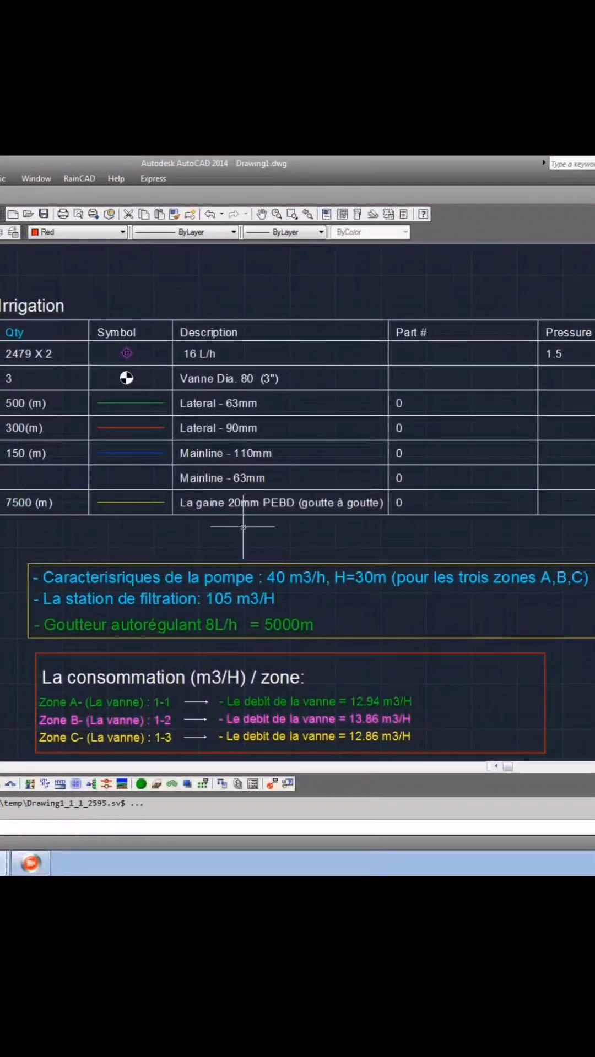
pyautogui.moveTo(268, 556); pyautogui.dragTo(282, 474, button='middle')
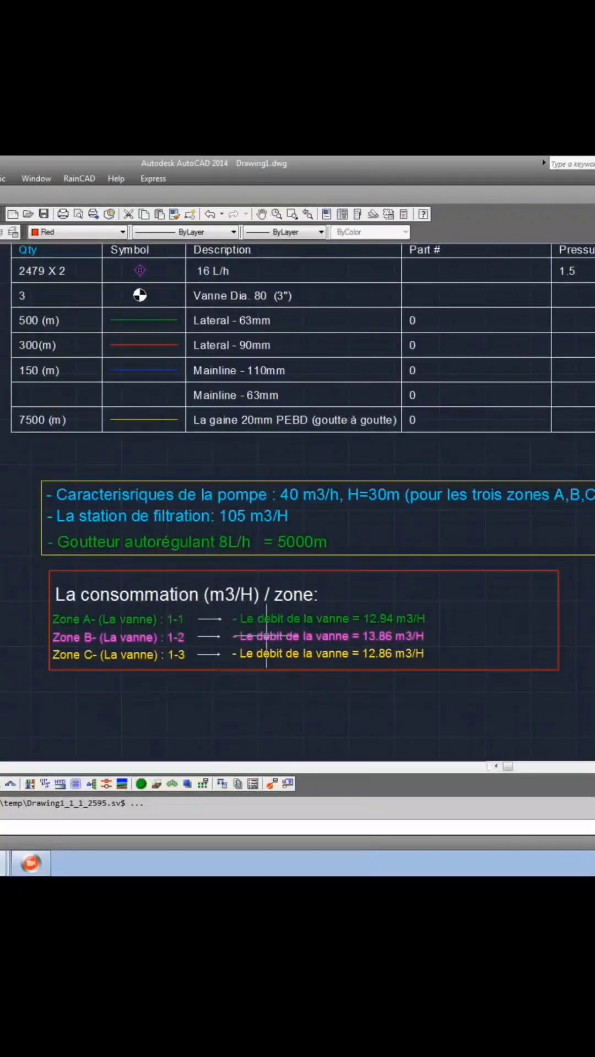
pyautogui.moveTo(214, 686); pyautogui.dragTo(216, 666, button='middle')
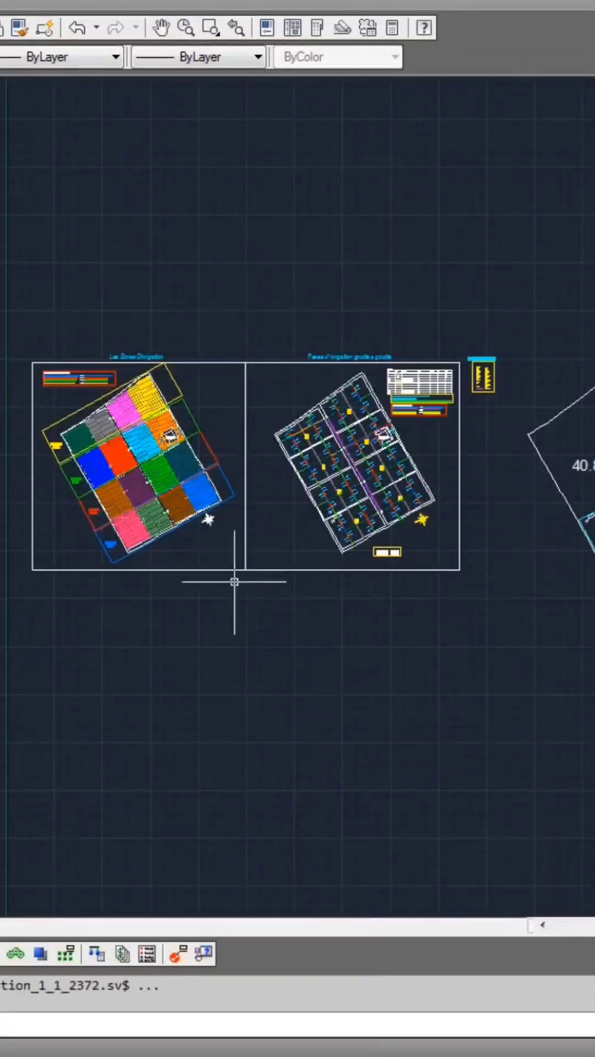
# Step: Examine the second project's 40.826 Ha plot outline and its drip network plan with sectors A to H
pyautogui.scroll(2, 324, 595)
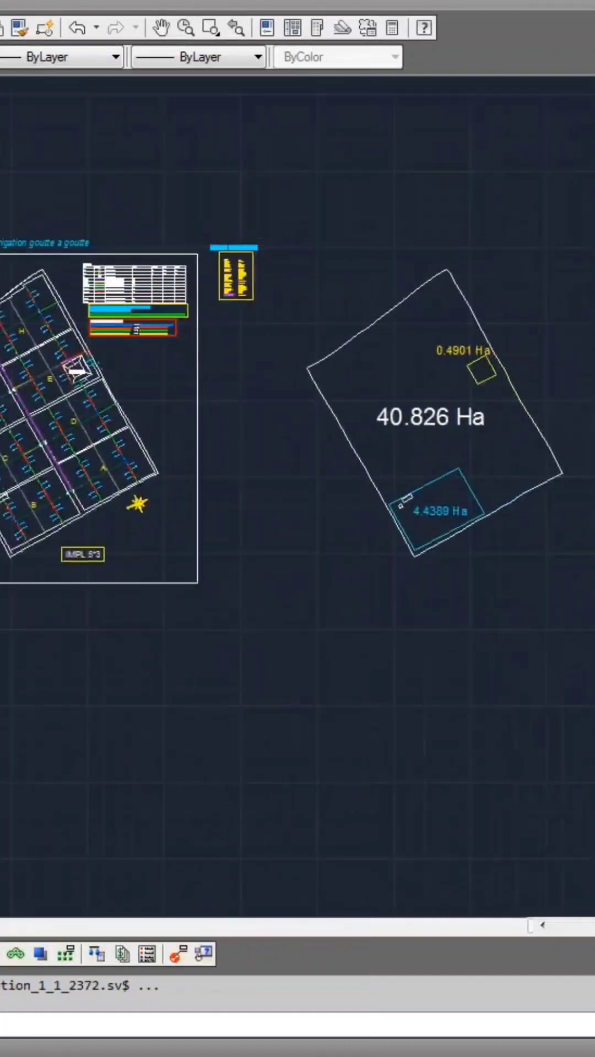
pyautogui.scroll(4, 357, 462)
pyautogui.moveTo(368, 461)
pyautogui.mouseDown(button='middle')
pyautogui.moveTo(202, 523)
pyautogui.moveTo(370, 492)
pyautogui.mouseUp(button='middle')
pyautogui.scroll(-2, 369, 492)
pyautogui.moveTo(85, 468); pyautogui.dragTo(382, 472, button='middle')
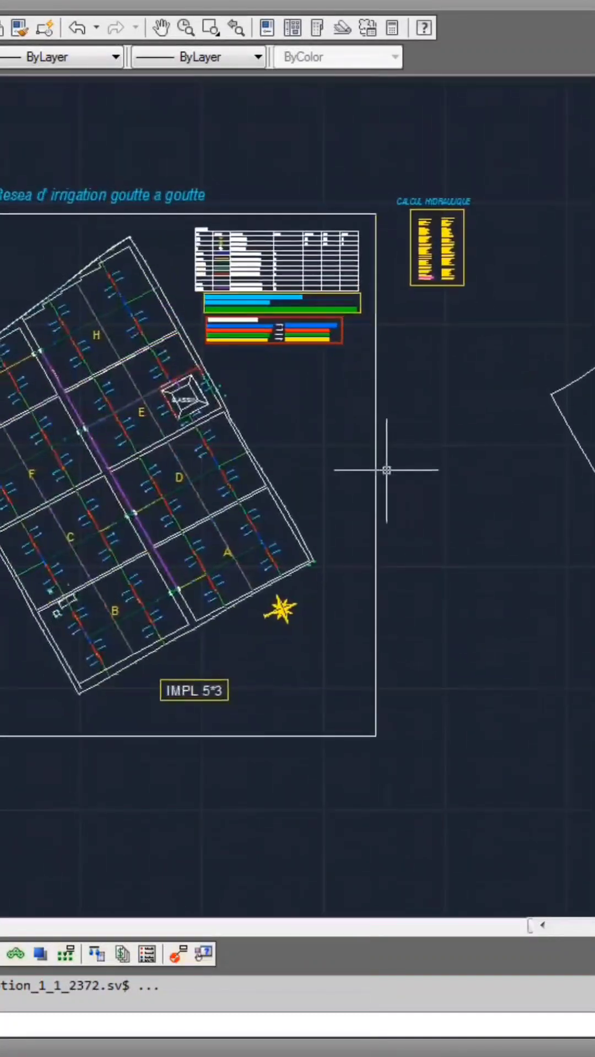
pyautogui.scroll(-2, 370, 472)
pyautogui.scroll(2, 195, 479)
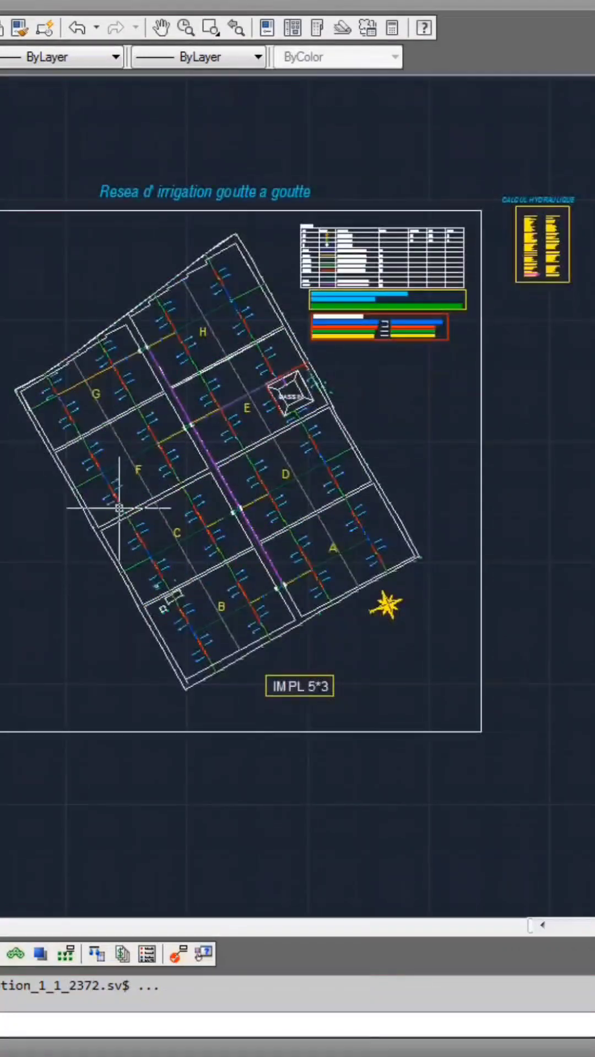
# Step: Examine the second project's coloured zone plan, following the ZONE 04, ZONE 03 and ZONE 02 groupings along the plot's western edge
pyautogui.moveTo(0, 554); pyautogui.dragTo(240, 537, button='middle')
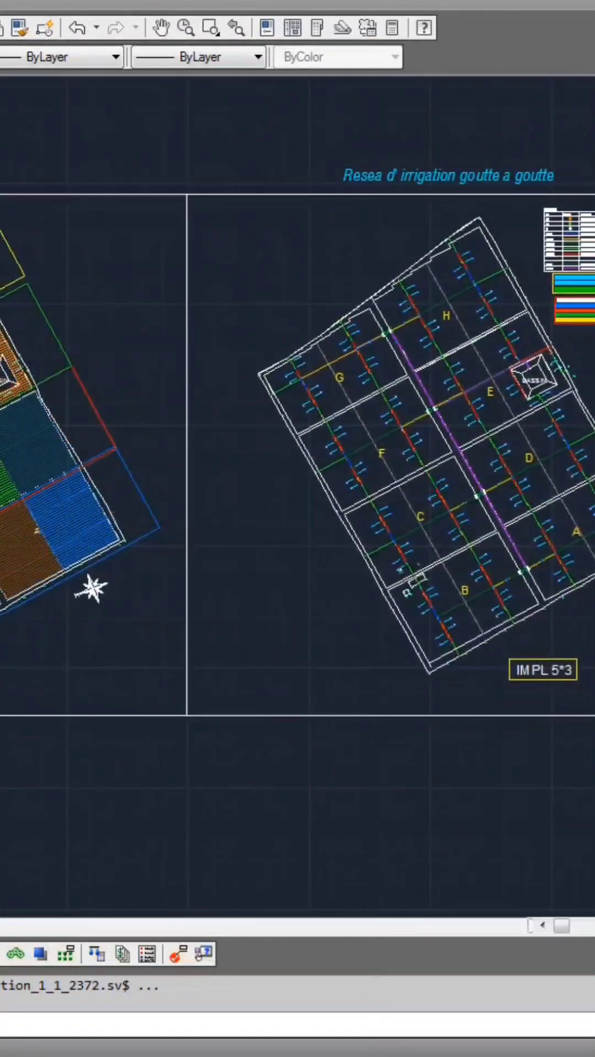
pyautogui.scroll(3, 298, 496)
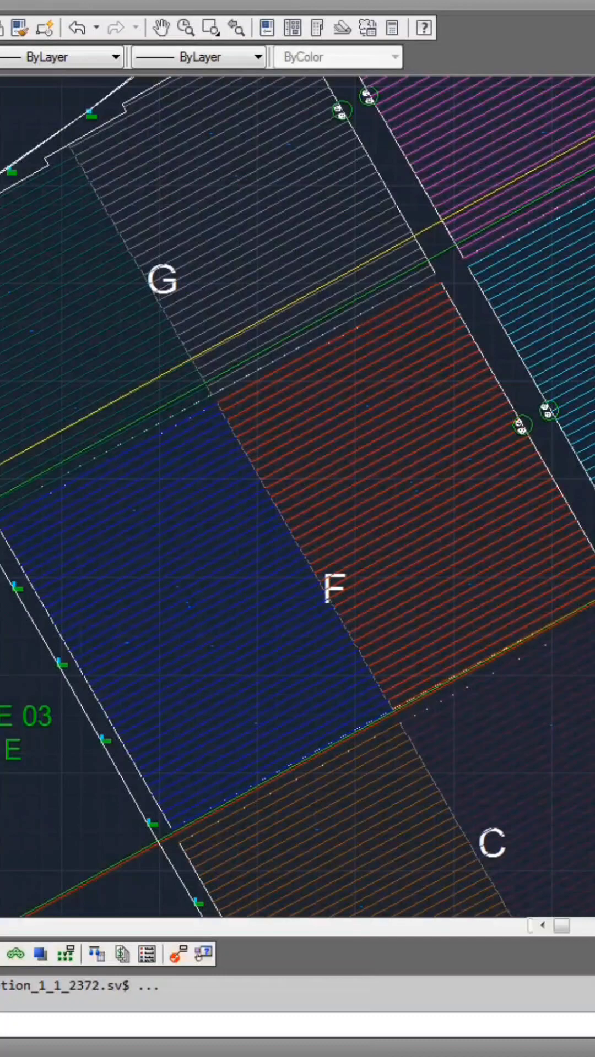
pyautogui.moveTo(163, 551)
pyautogui.mouseDown(button='middle')
pyautogui.moveTo(298, 495)
pyautogui.moveTo(506, 490)
pyautogui.moveTo(526, 484)
pyautogui.moveTo(505, 444)
pyautogui.mouseUp(button='middle')
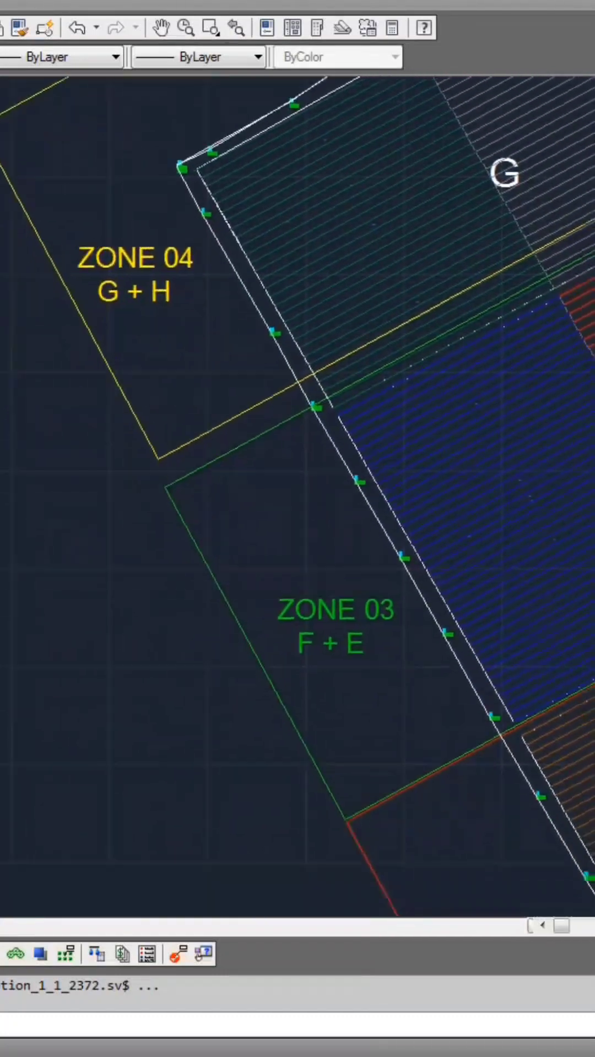
pyautogui.moveTo(286, 624); pyautogui.dragTo(257, 571, button='middle')
pyautogui.moveTo(287, 664); pyautogui.dragTo(158, 388, button='middle')
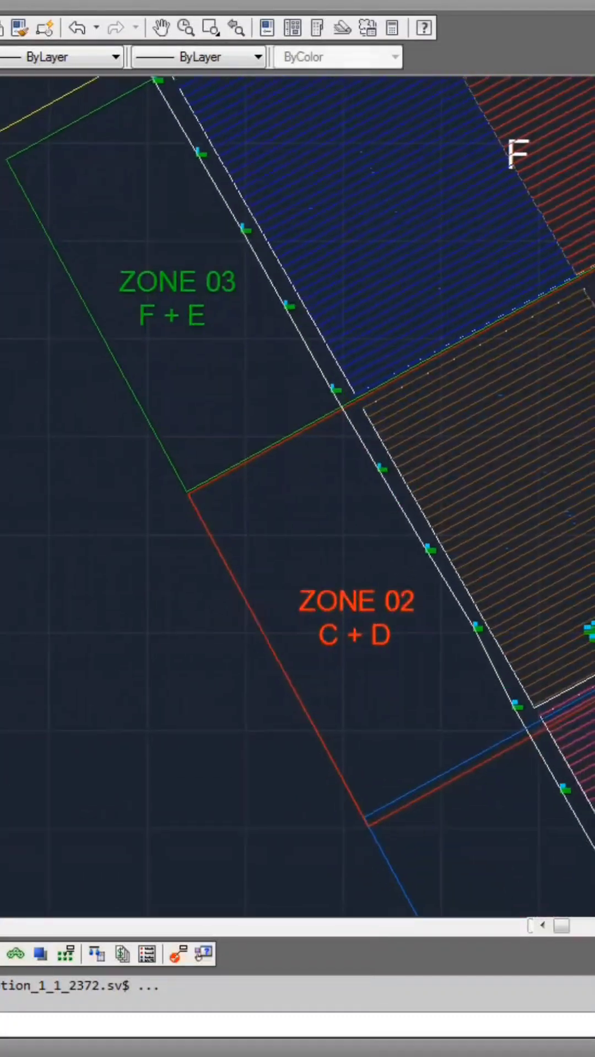
pyautogui.moveTo(244, 589); pyautogui.dragTo(125, 434, button='middle')
pyautogui.scroll(-4, 118, 440)
pyautogui.moveTo(296, 450)
pyautogui.mouseDown(button='middle')
pyautogui.moveTo(257, 478)
pyautogui.moveTo(154, 531)
pyautogui.mouseUp(button='middle')
pyautogui.scroll(-1, 153, 531)
pyautogui.moveTo(267, 480)
pyautogui.mouseDown(button='middle')
pyautogui.moveTo(265, 494)
pyautogui.moveTo(231, 516)
pyautogui.moveTo(193, 518)
pyautogui.mouseUp(button='middle')
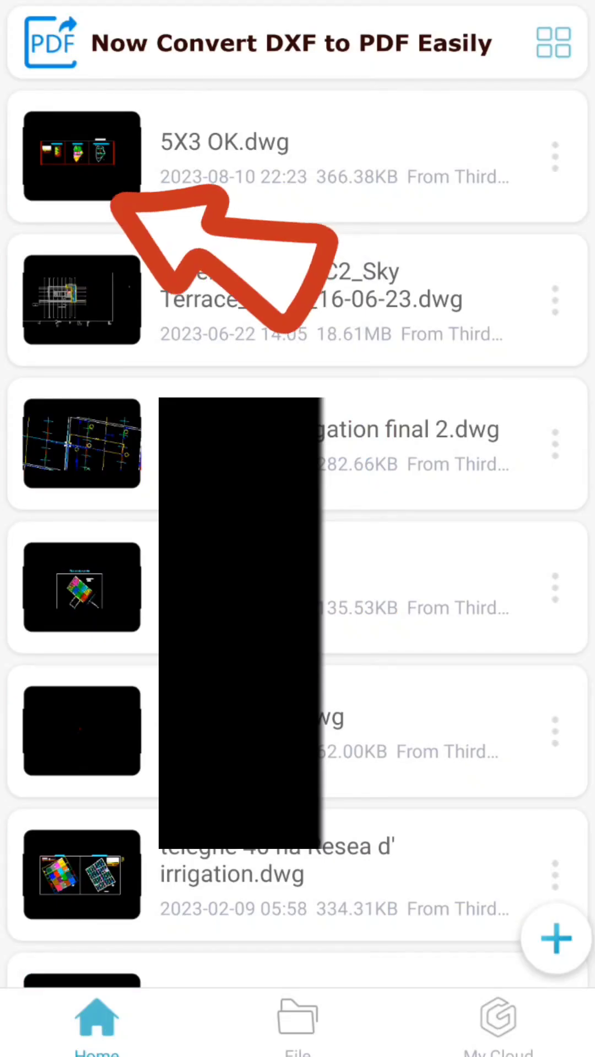
# Step: Switch to the mobile CAD viewer and open 5X3 OK.dwg to view its three sheets
pyautogui.click(297, 156)
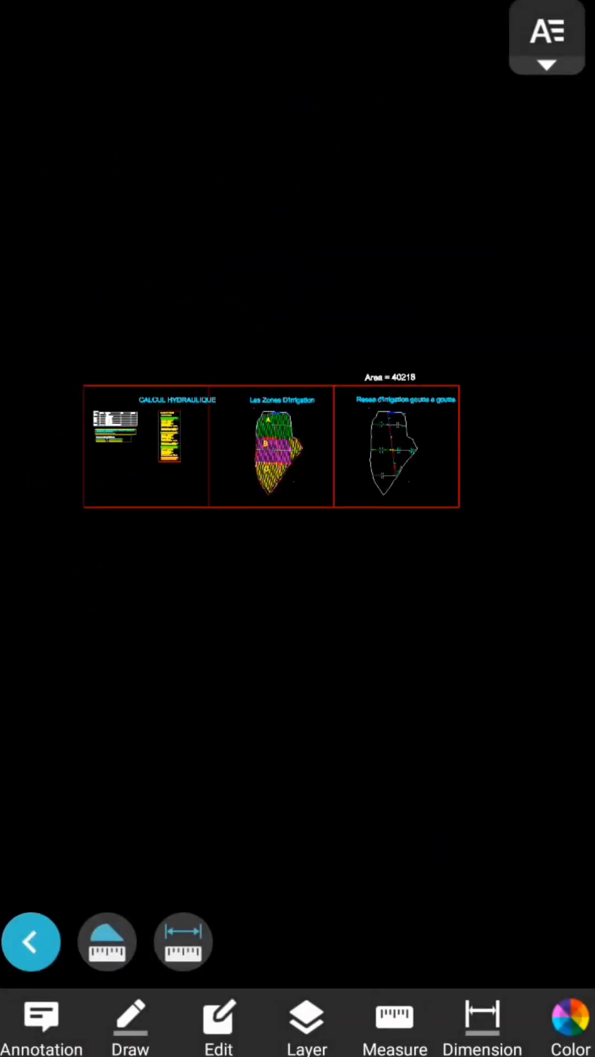
pyautogui.scroll(5, 479, 440)
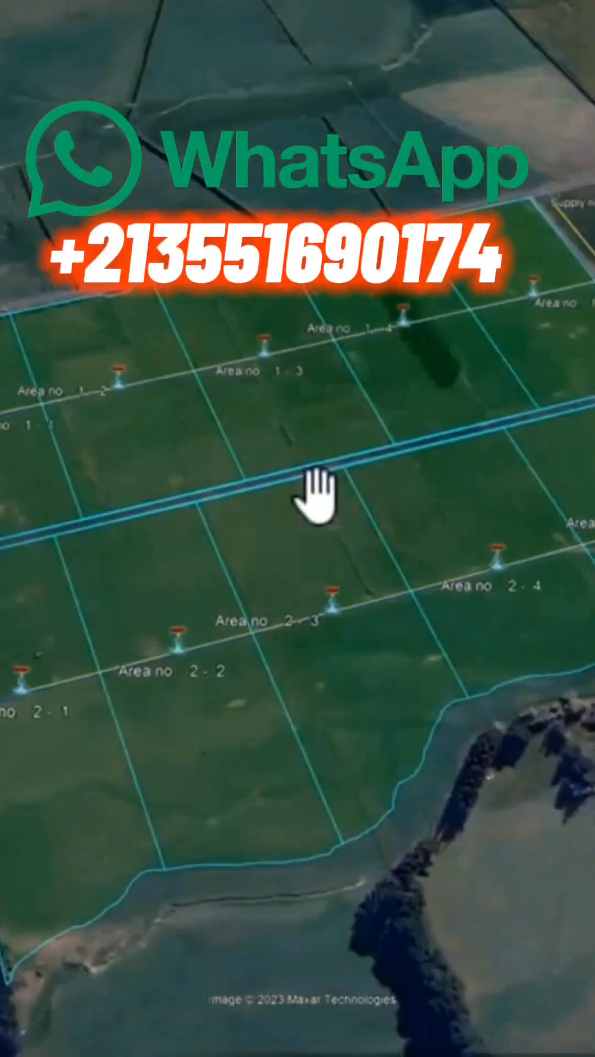
# Step: Examine the numbered irrigation areas of rows 1 and 2 on the satellite map
pyautogui.scroll(2, 315, 496)
pyautogui.moveTo(319, 496); pyautogui.dragTo(165, 720, button='middle')
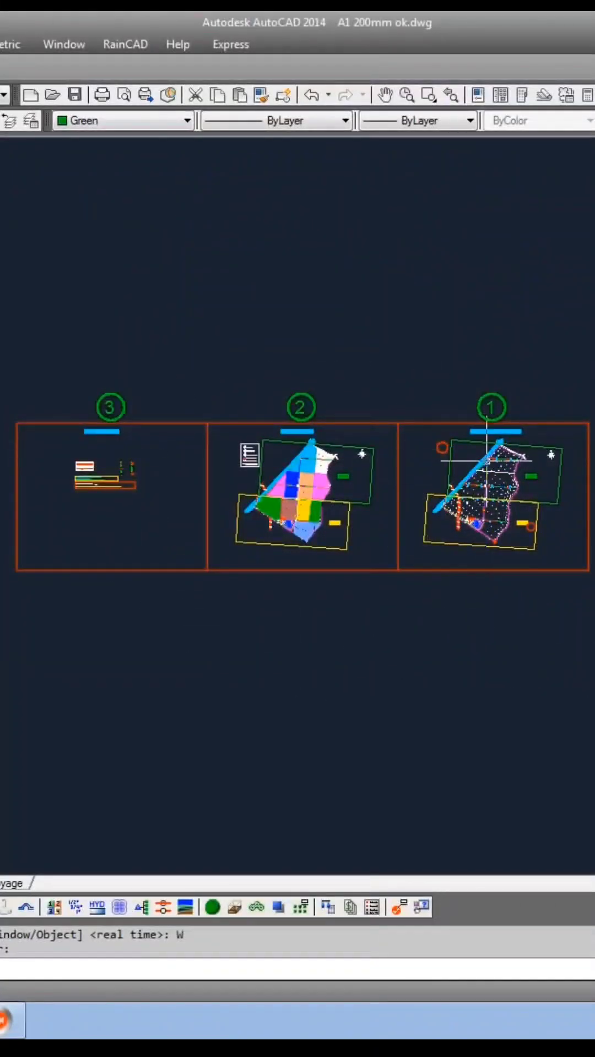
# Step: Inspect sheet 1 of A1 200mm ok.dwg, the "Réseau d'irrigation goutte à goutte" plan with Zone A and Zone B
pyautogui.moveTo(398, 497); pyautogui.dragTo(237, 495, button='middle')
pyautogui.scroll(4, 326, 540)
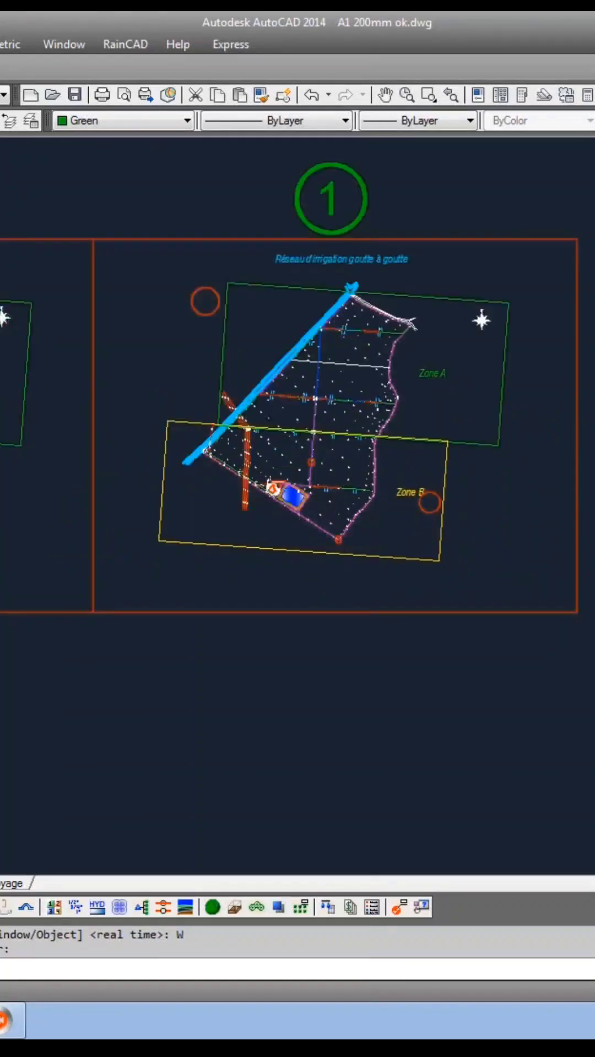